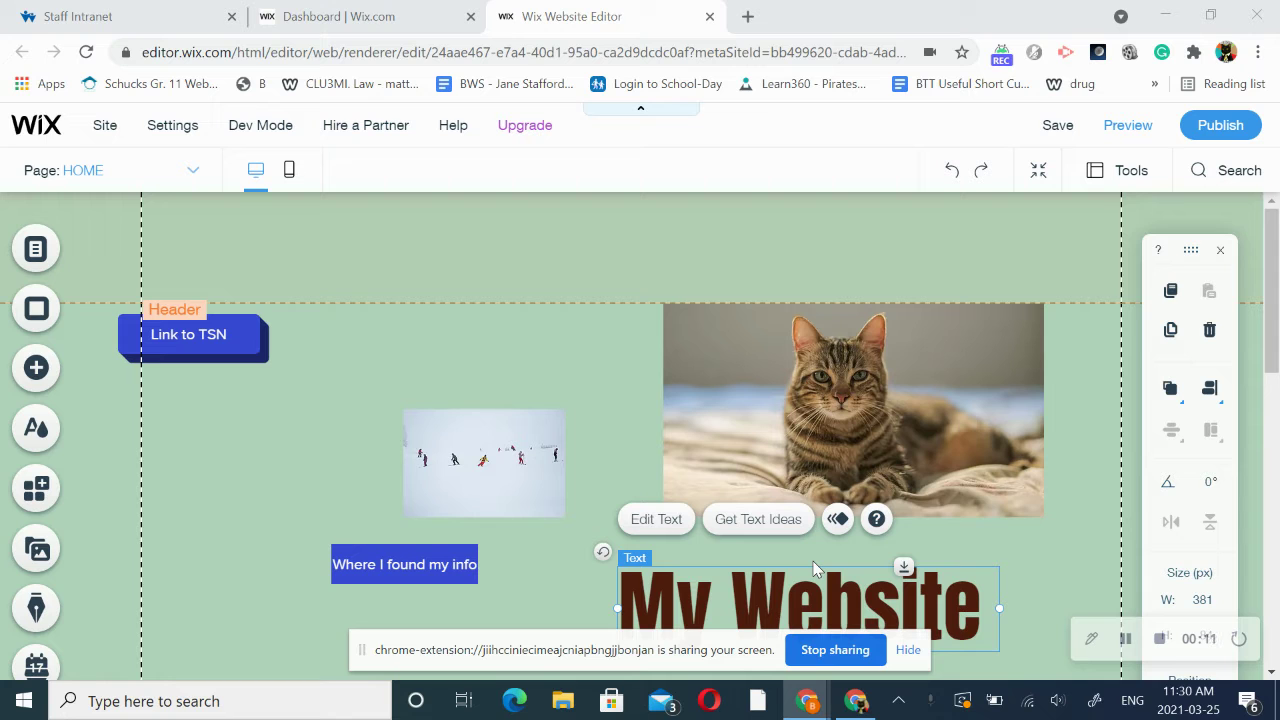
# Move the "My Website" title to the centre of the header and place the "Link to TSN" button below the cat photo
pyautogui.scroll(-2, 766, 474)
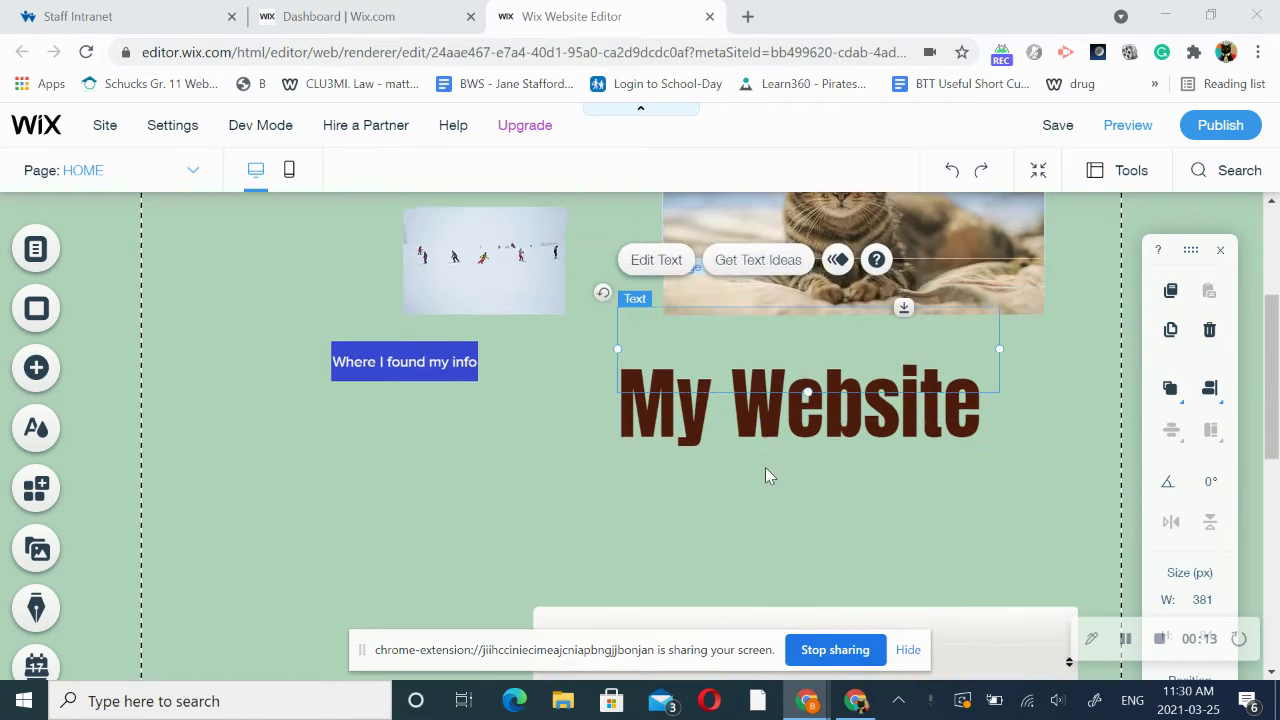
pyautogui.scroll(-3, 765, 476)
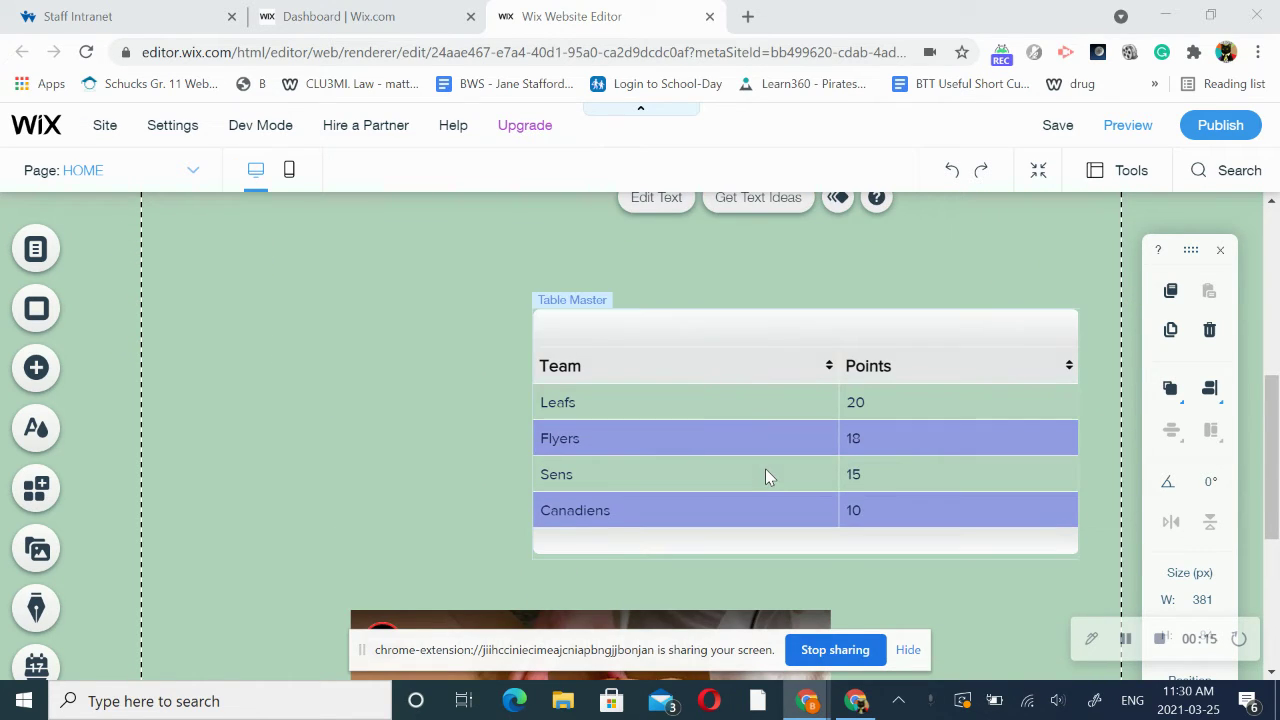
pyautogui.scroll(3, 765, 476)
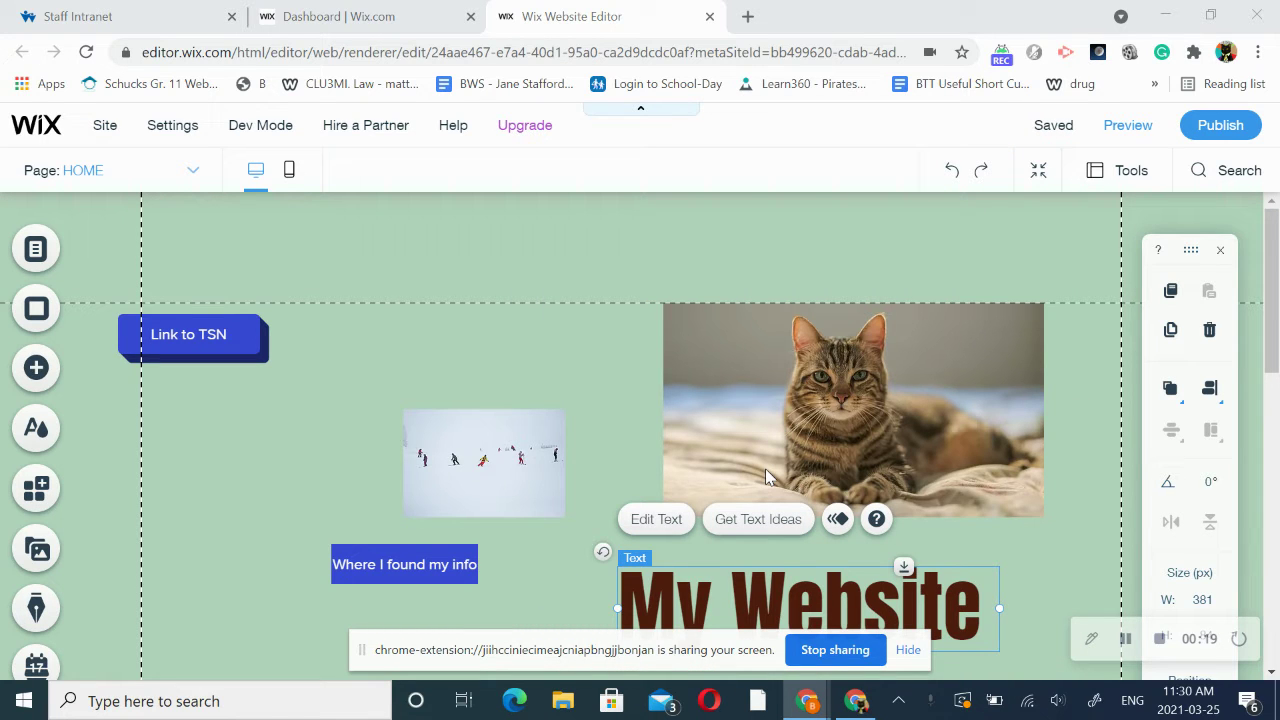
pyautogui.scroll(-5, 766, 476)
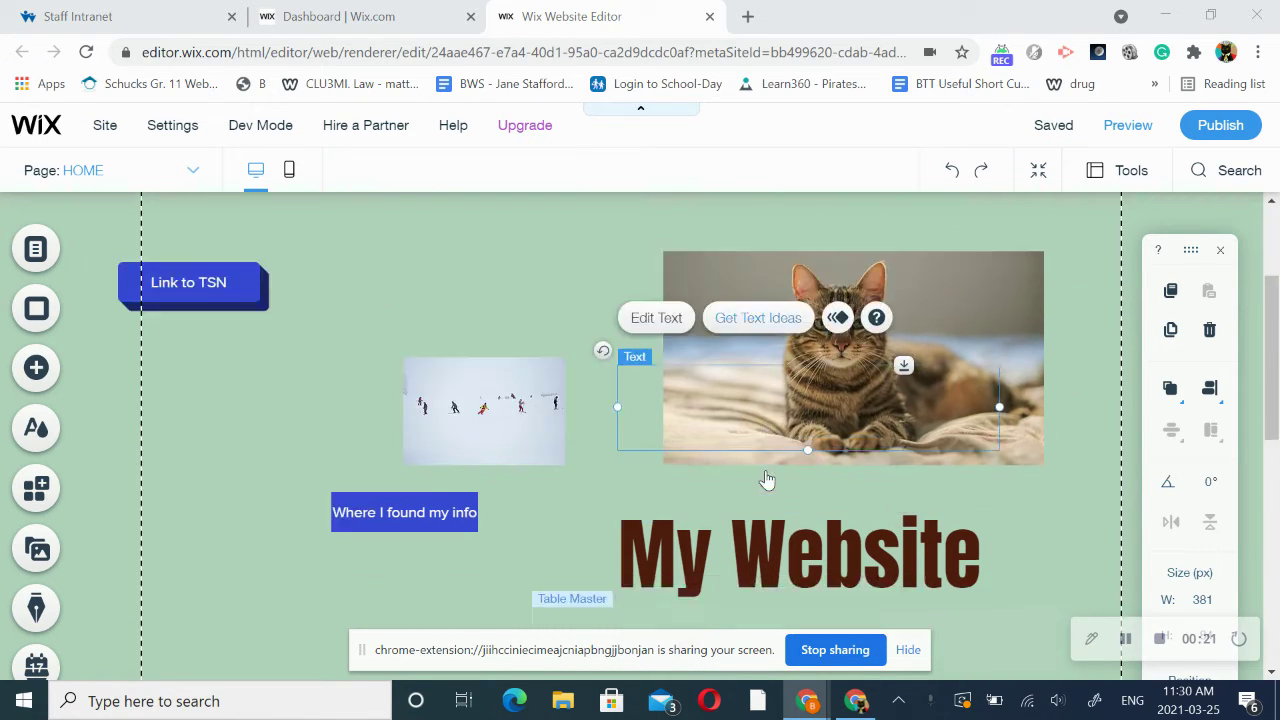
pyautogui.scroll(5, 766, 478)
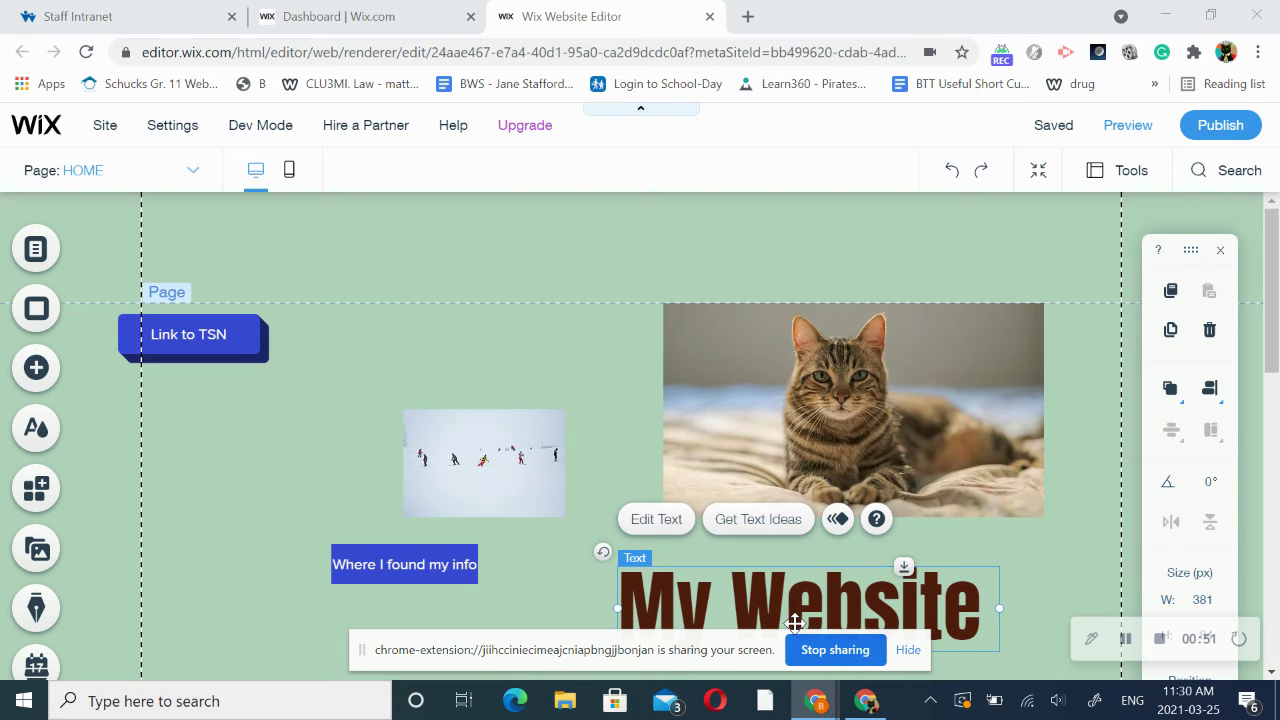
pyautogui.moveTo(794, 620); pyautogui.dragTo(616, 264)
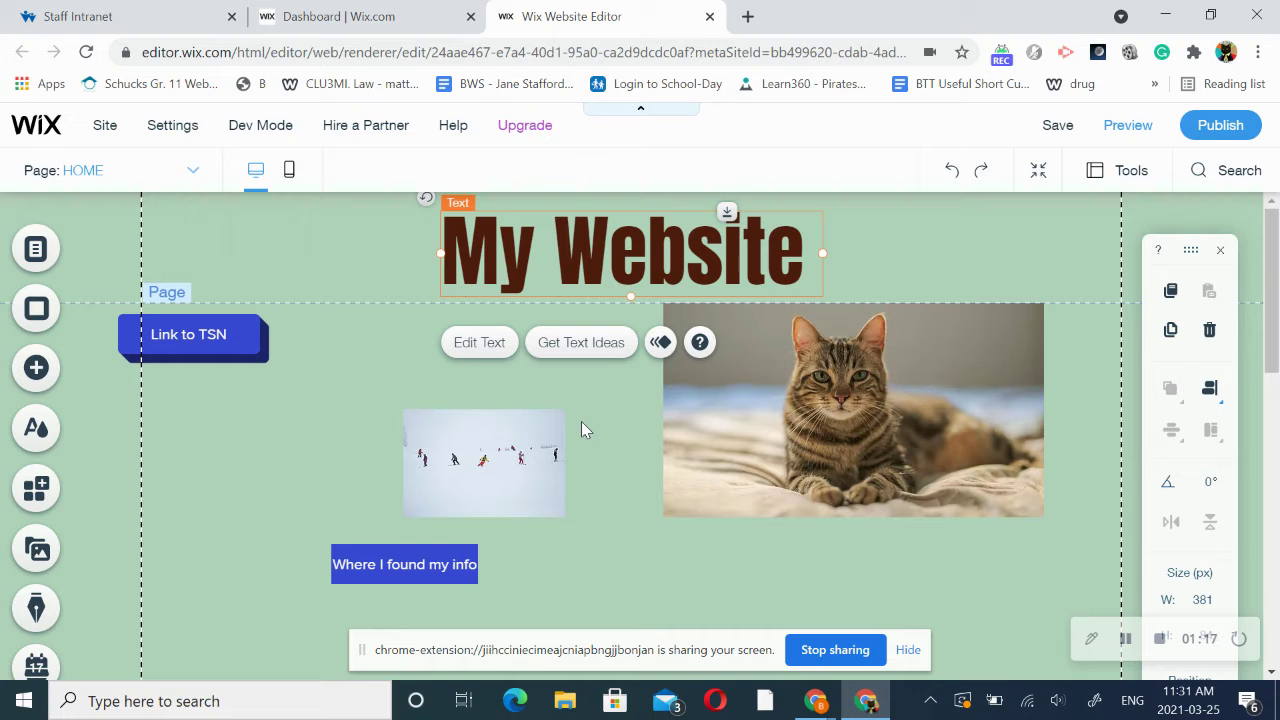
pyautogui.moveTo(223, 337); pyautogui.dragTo(705, 595)
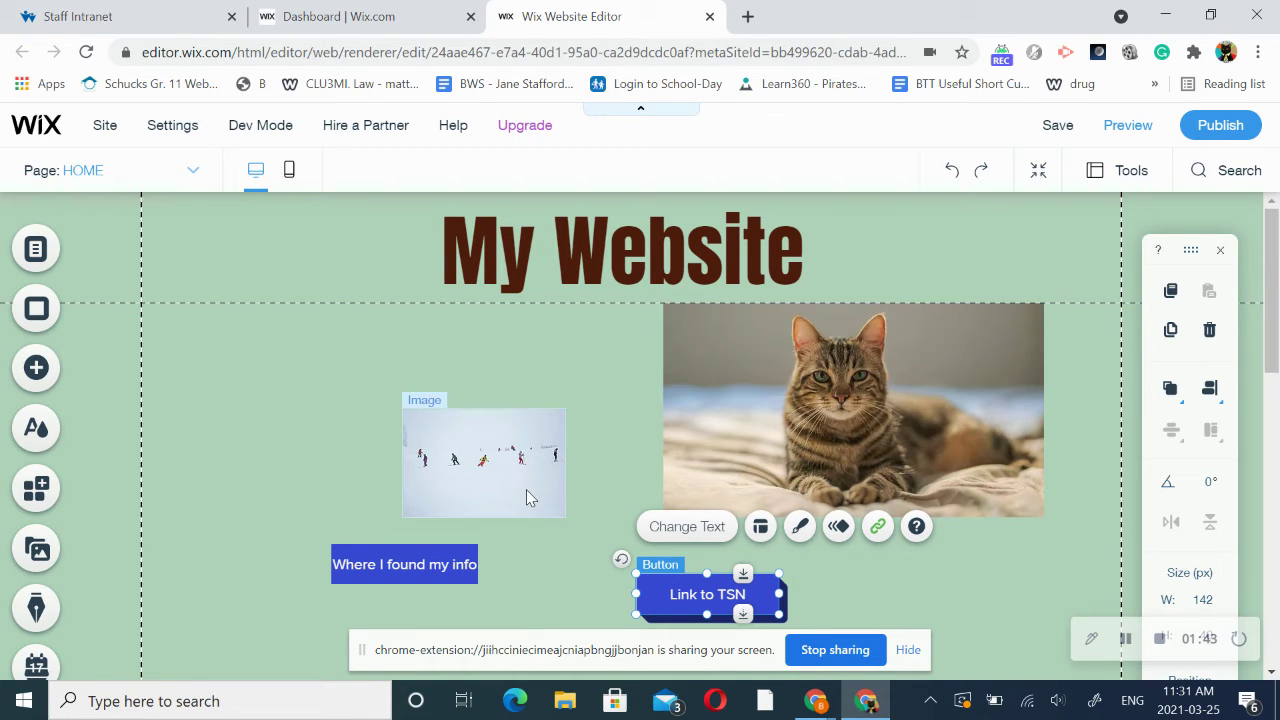
# Move the skiing image to about x 89, y 111, level with the cat photo, and enlarge it to about 321 by 214 px
pyautogui.moveTo(526, 489); pyautogui.dragTo(355, 385)
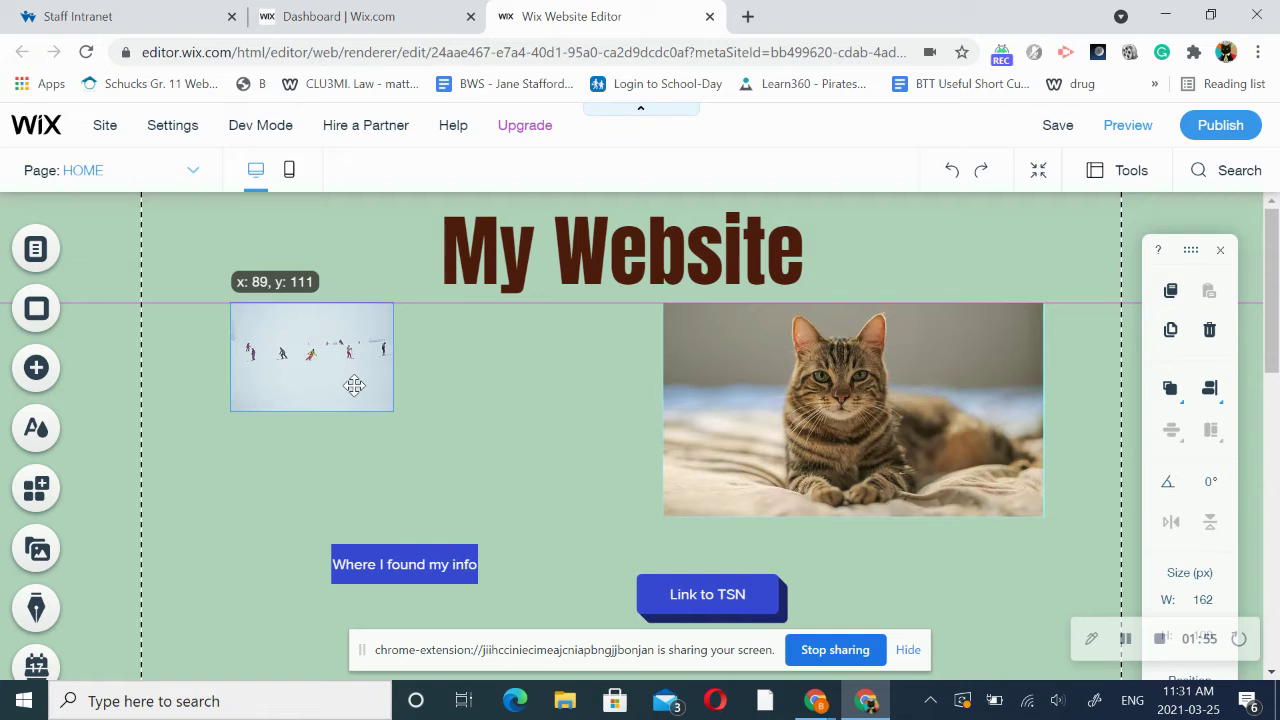
pyautogui.moveTo(355, 386); pyautogui.dragTo(564, 499)
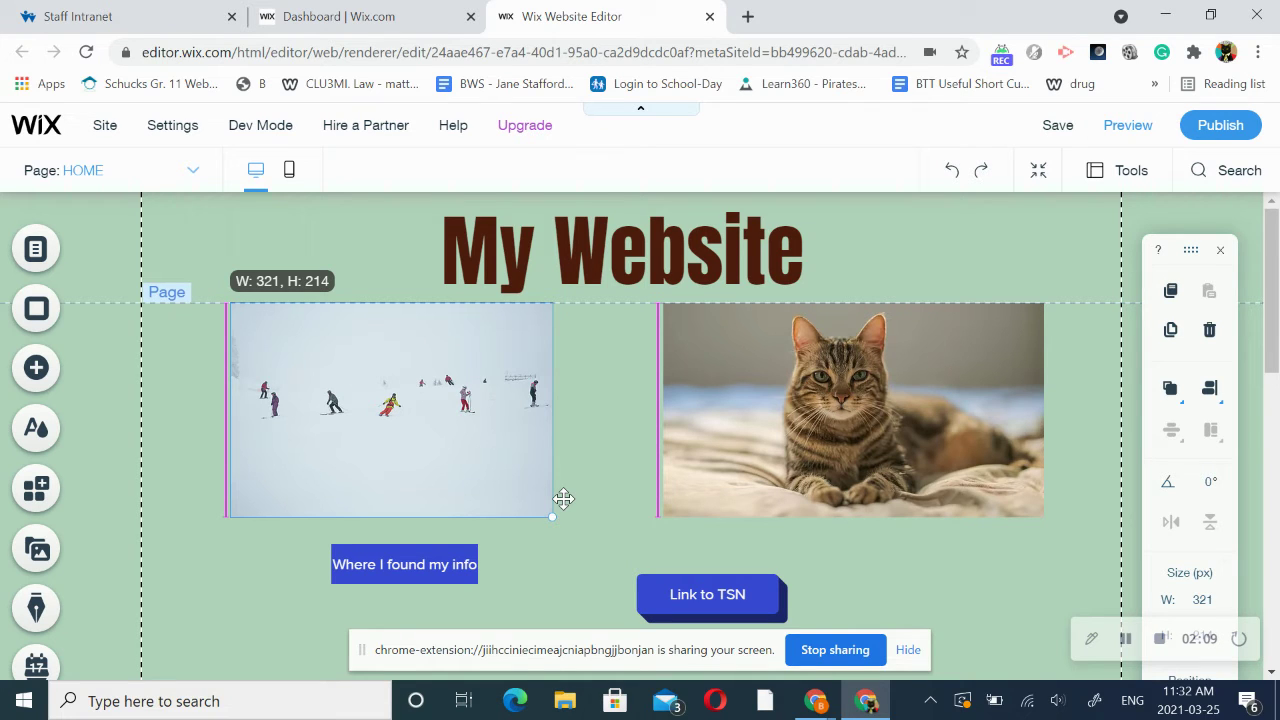
pyautogui.moveTo(563, 498); pyautogui.dragTo(563, 498)
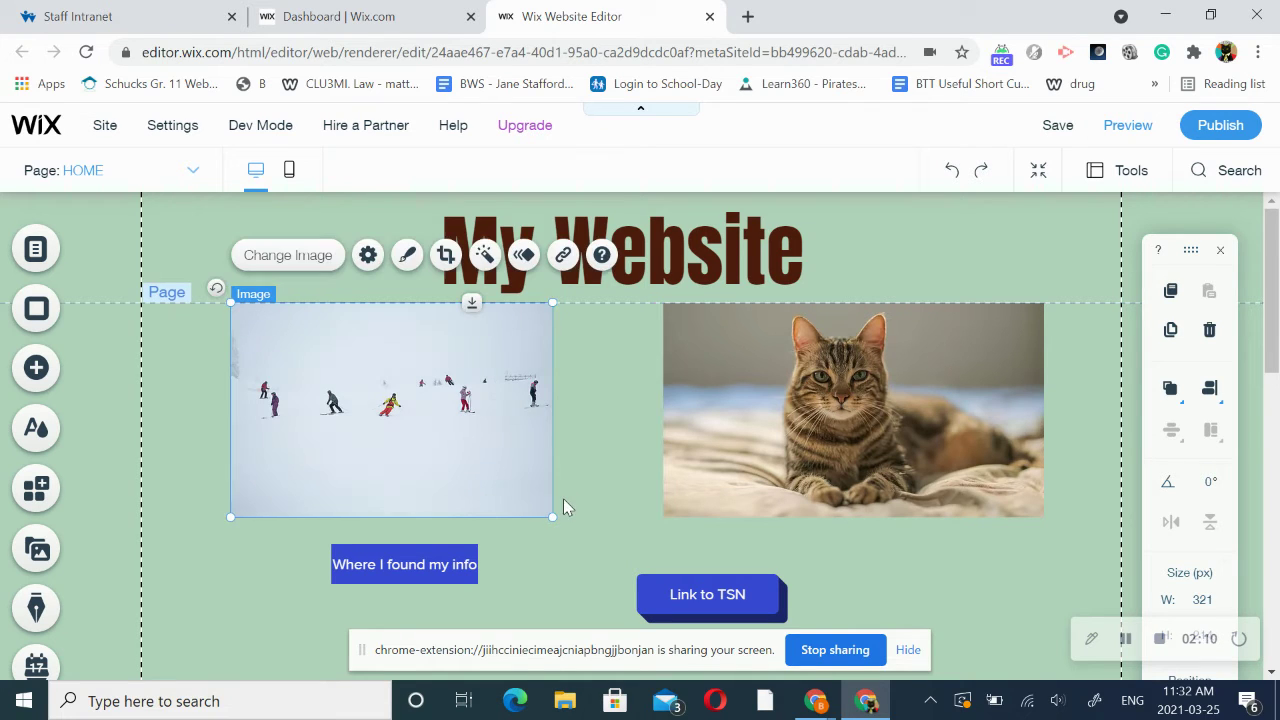
pyautogui.click(1031, 559)
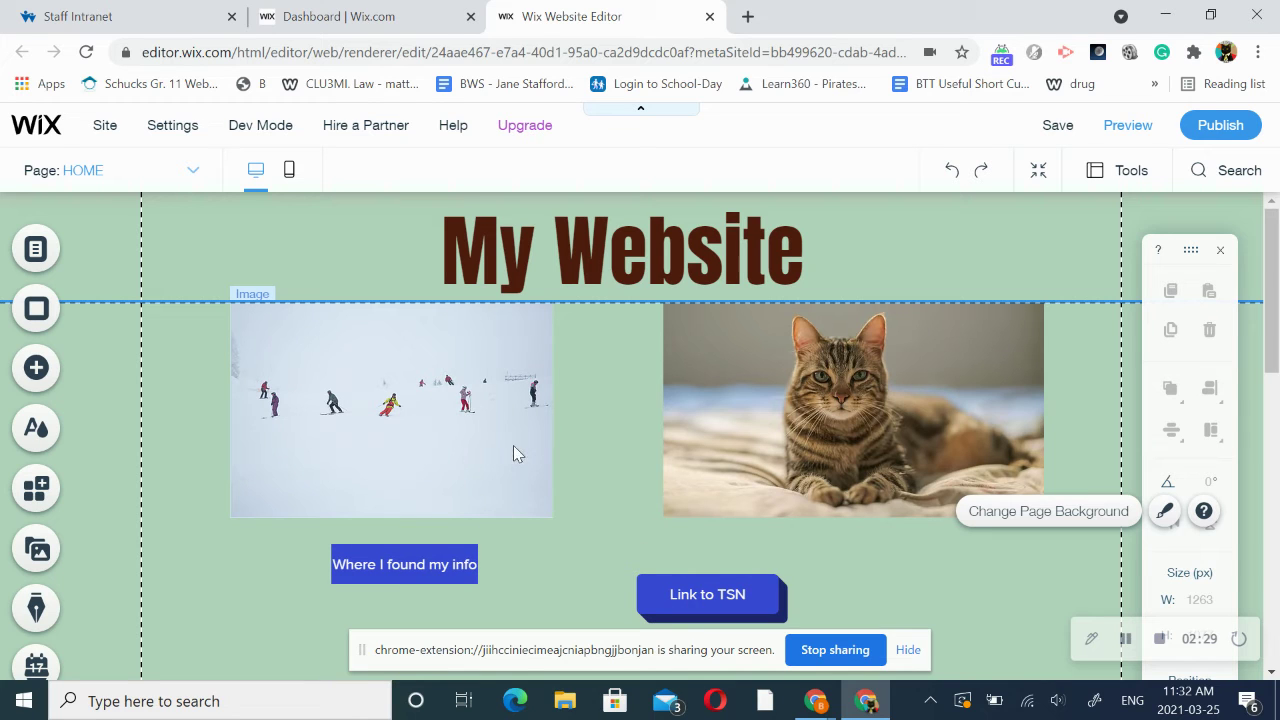
# Centre the "Link to TSN" button under the cat photo and the "Where I found my info" button under the skiing image, level with each other
pyautogui.click(716, 604)
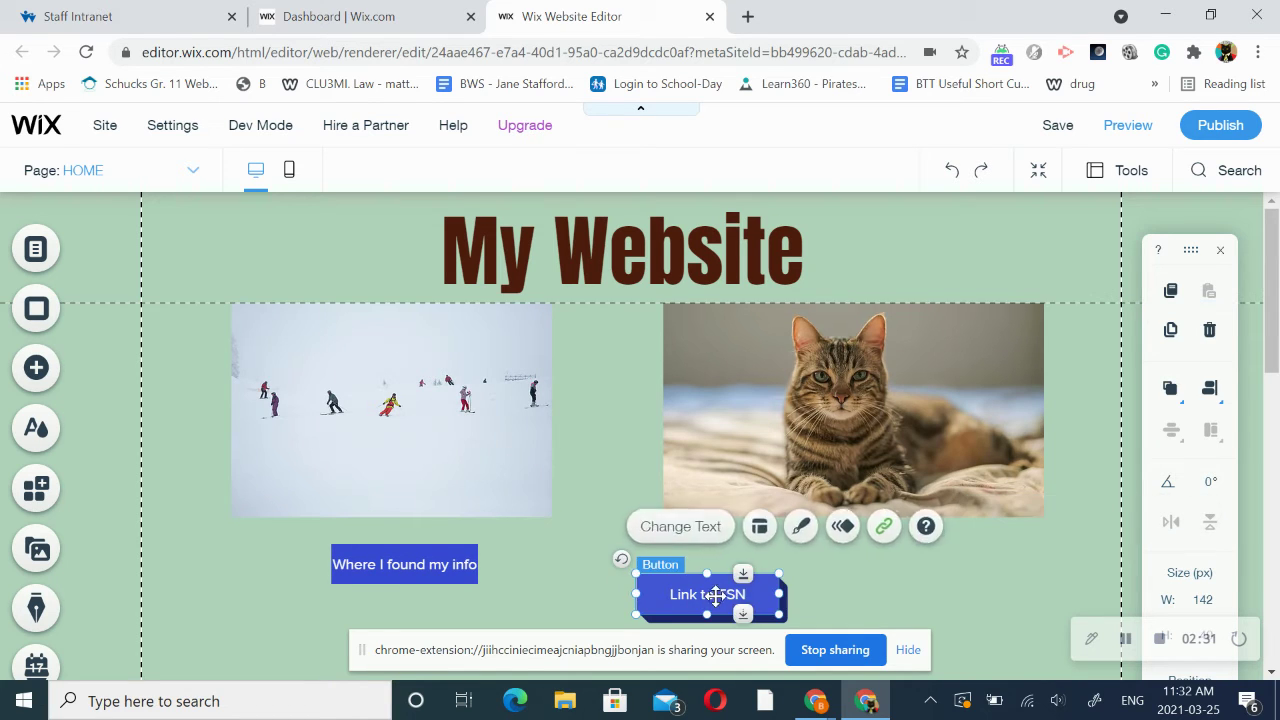
pyautogui.moveTo(716, 604); pyautogui.dragTo(861, 567)
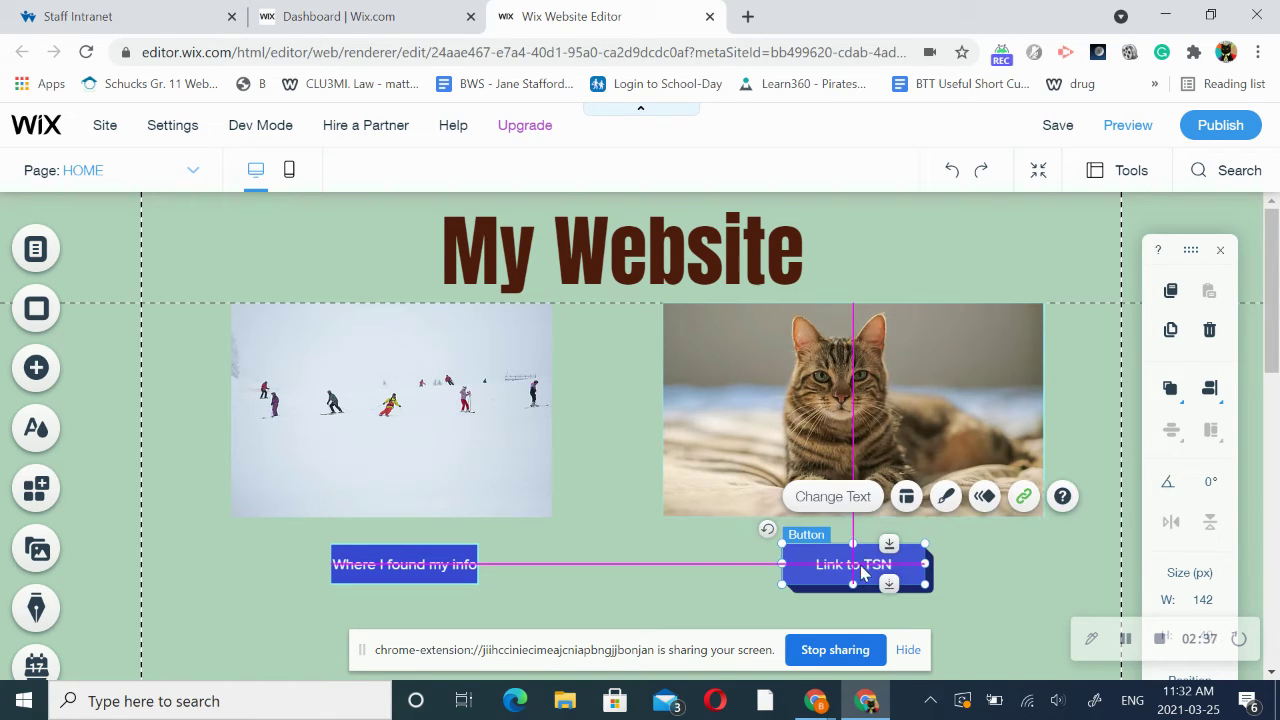
pyautogui.moveTo(429, 564); pyautogui.dragTo(416, 563)
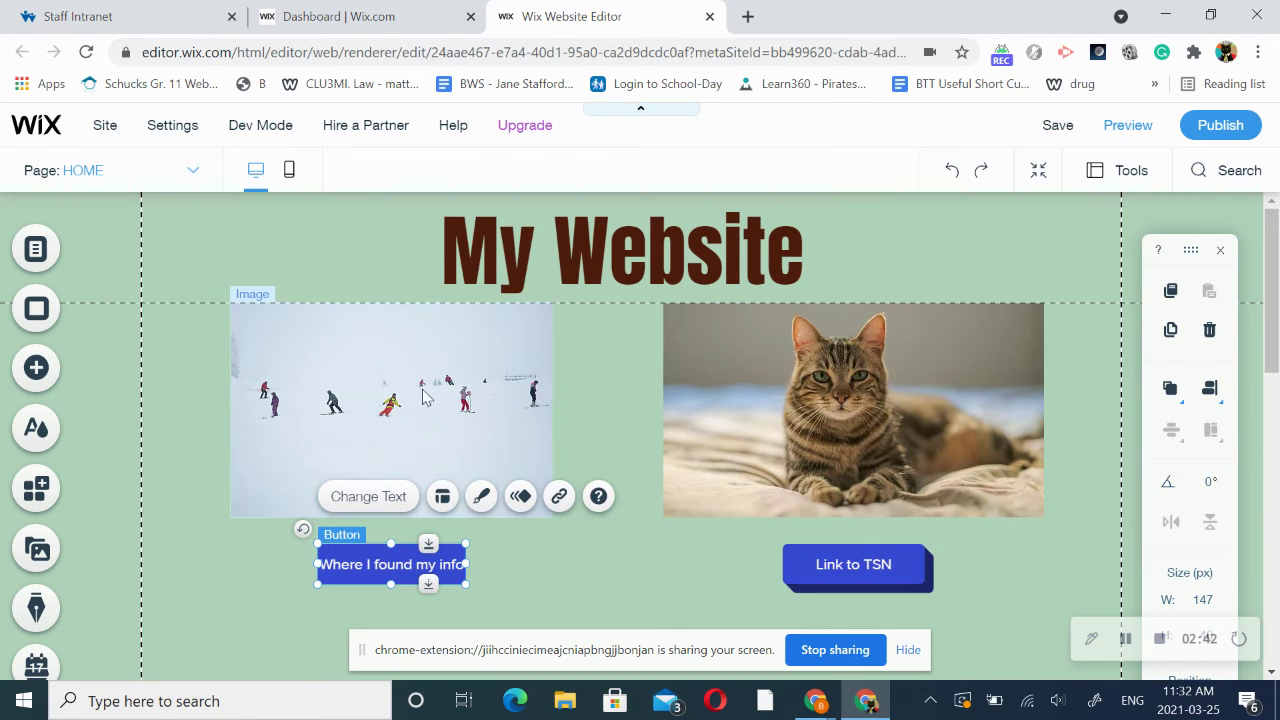
# Change the "Link to TSN" button's design to the flat solid blue themed button
pyautogui.click(880, 563)
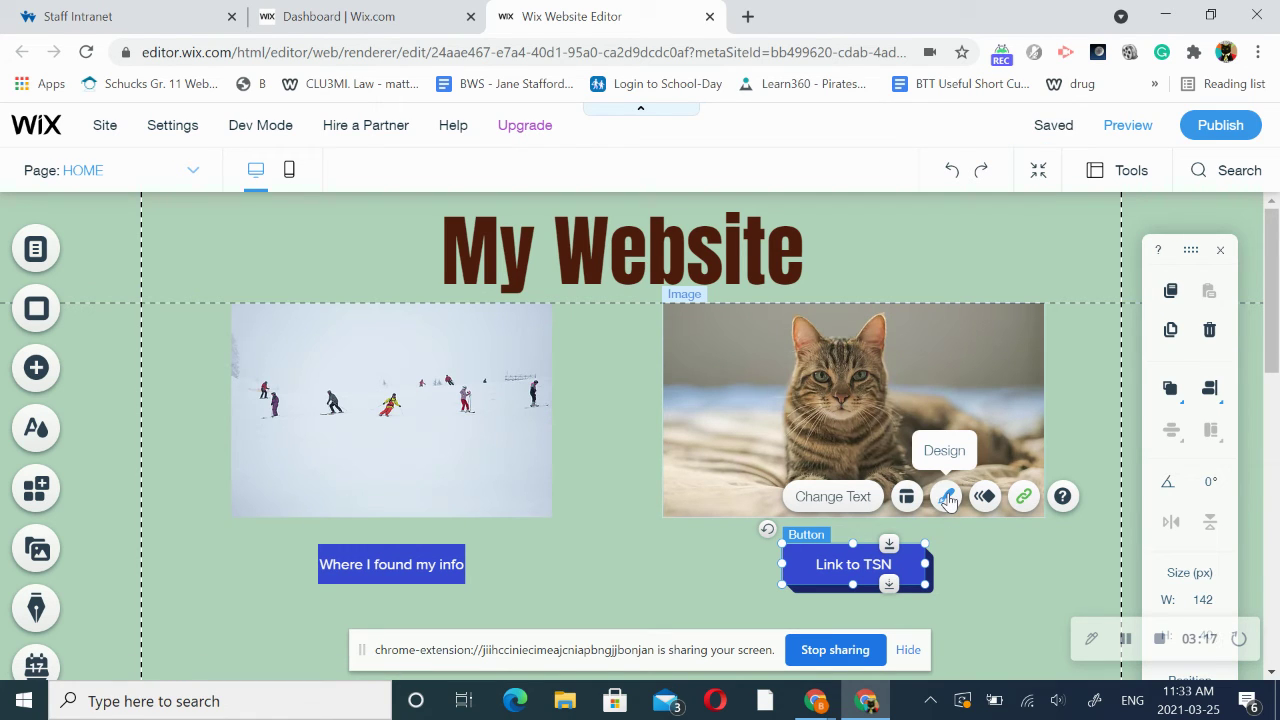
pyautogui.click(947, 497)
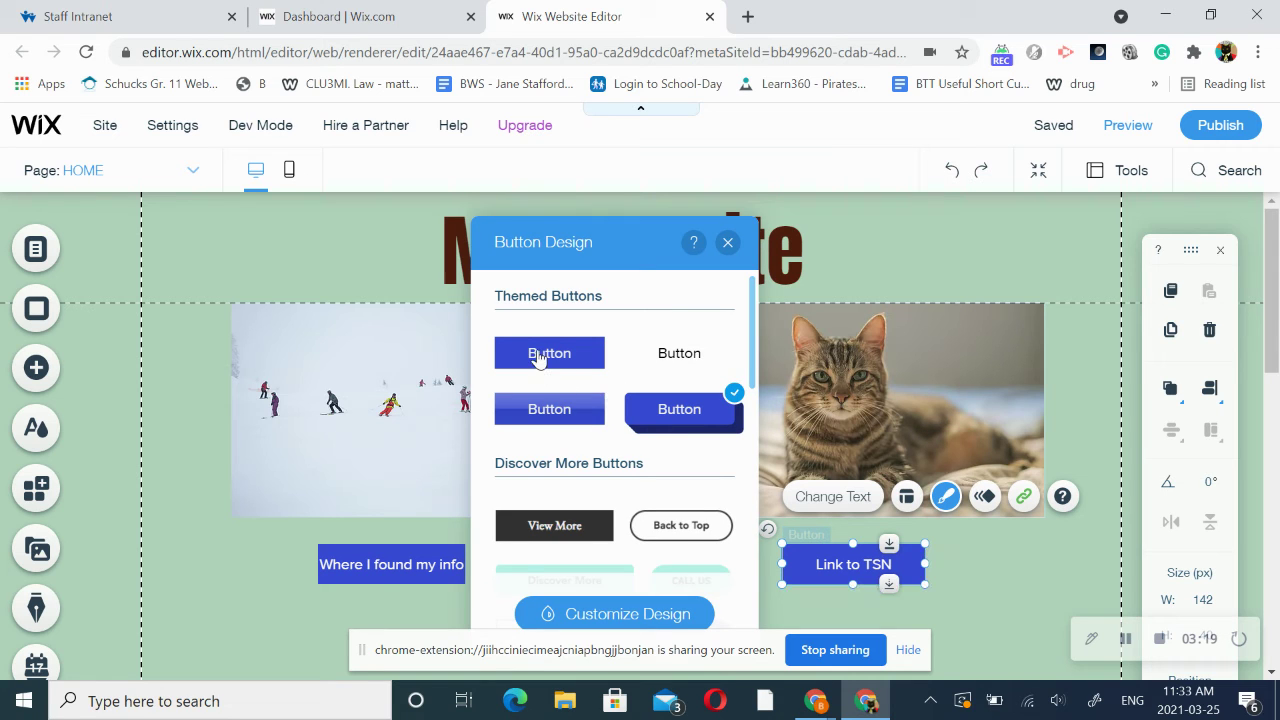
pyautogui.click(538, 356)
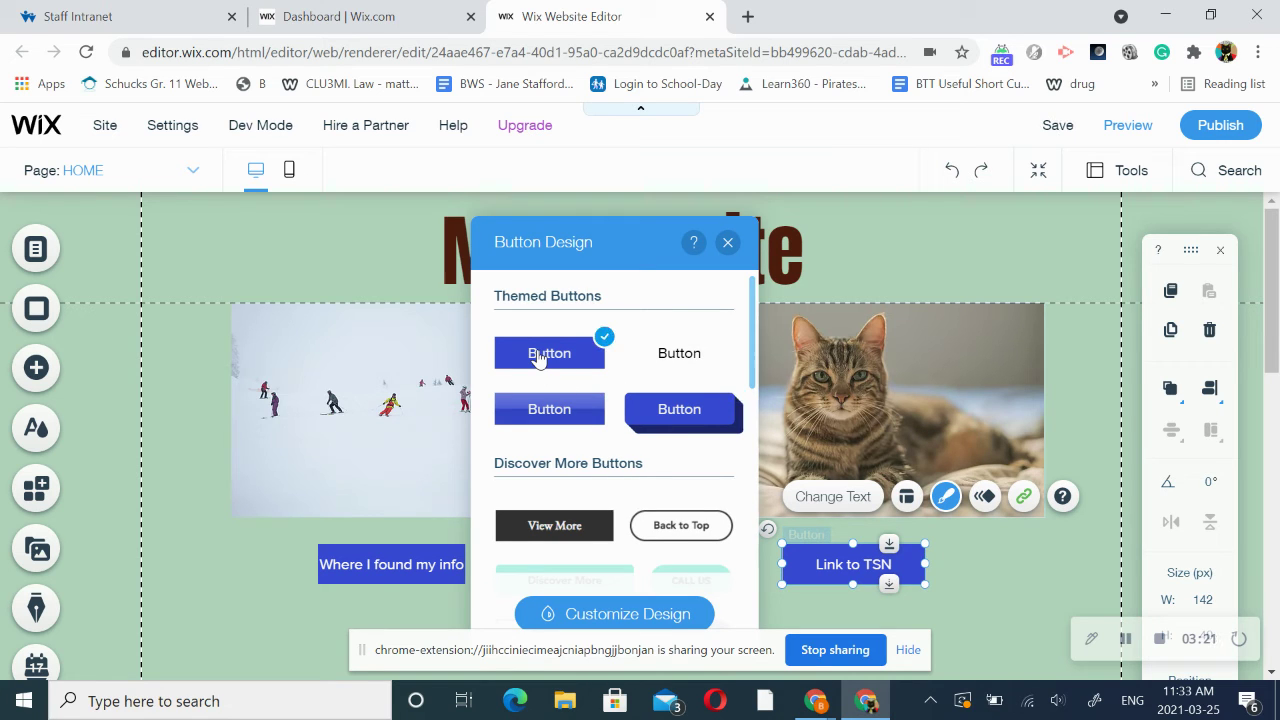
pyautogui.click(727, 246)
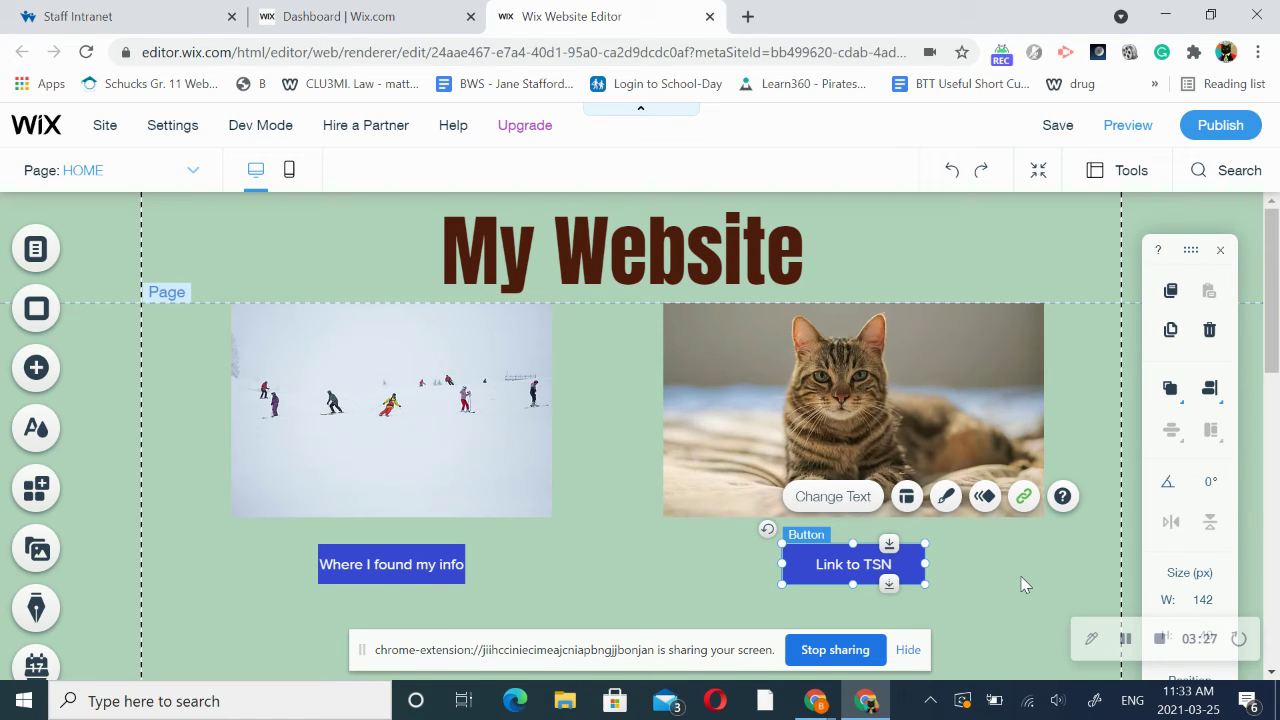
# Move the Team and Points table up and centre it on the page just below the two buttons
pyautogui.scroll(-3, 1005, 546)
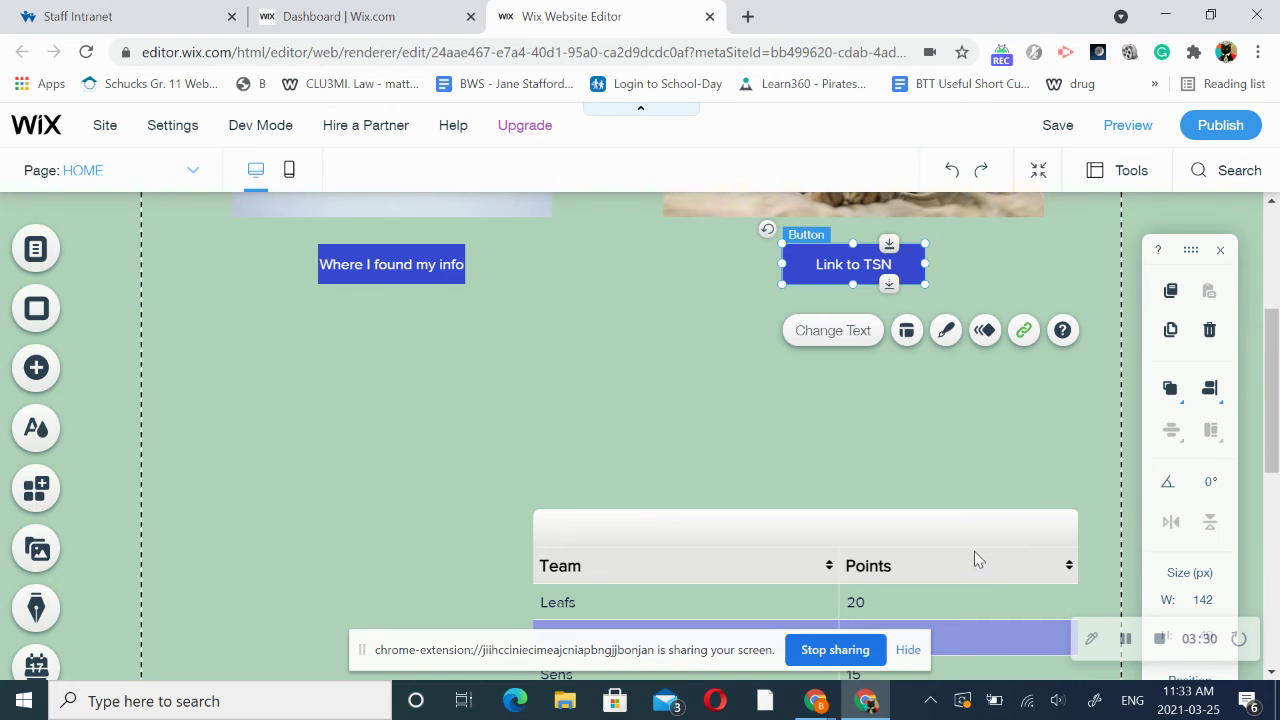
pyautogui.click(852, 530)
pyautogui.moveTo(852, 530); pyautogui.dragTo(676, 343)
pyautogui.click(1003, 477)
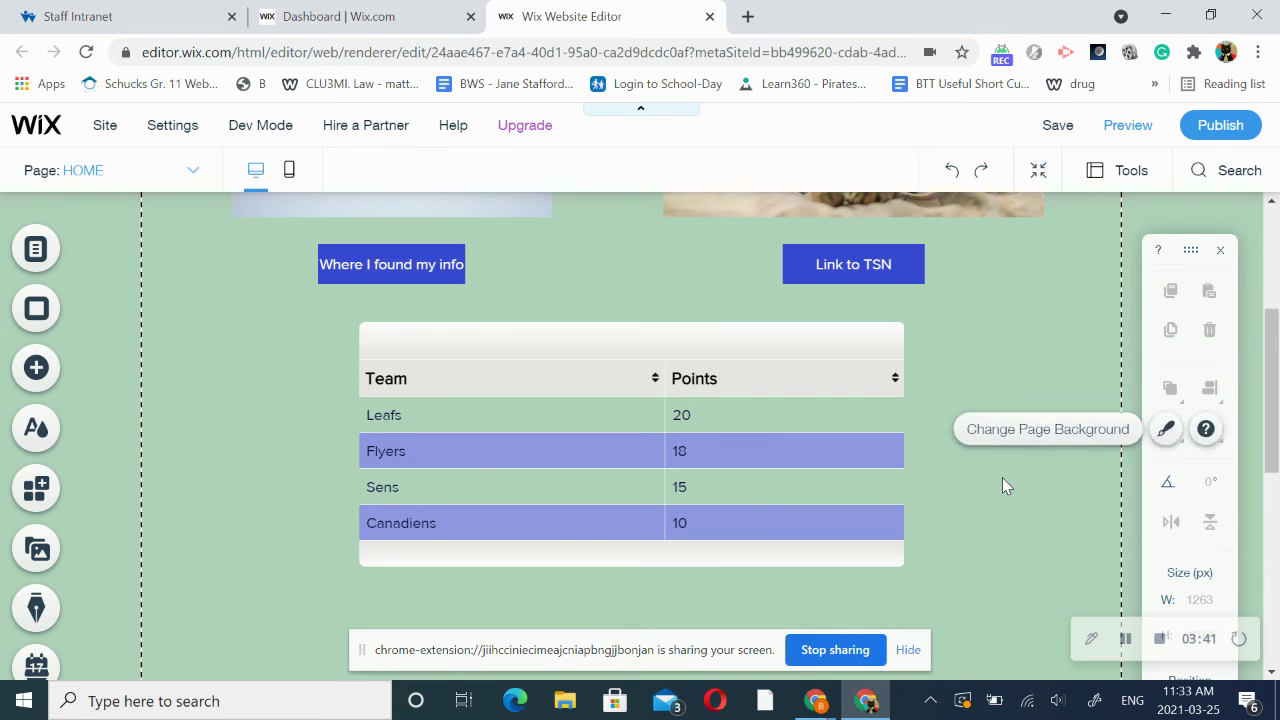
# Move the pizza video player up and centre it on the page just below the table
pyautogui.scroll(-3, 1000, 480)
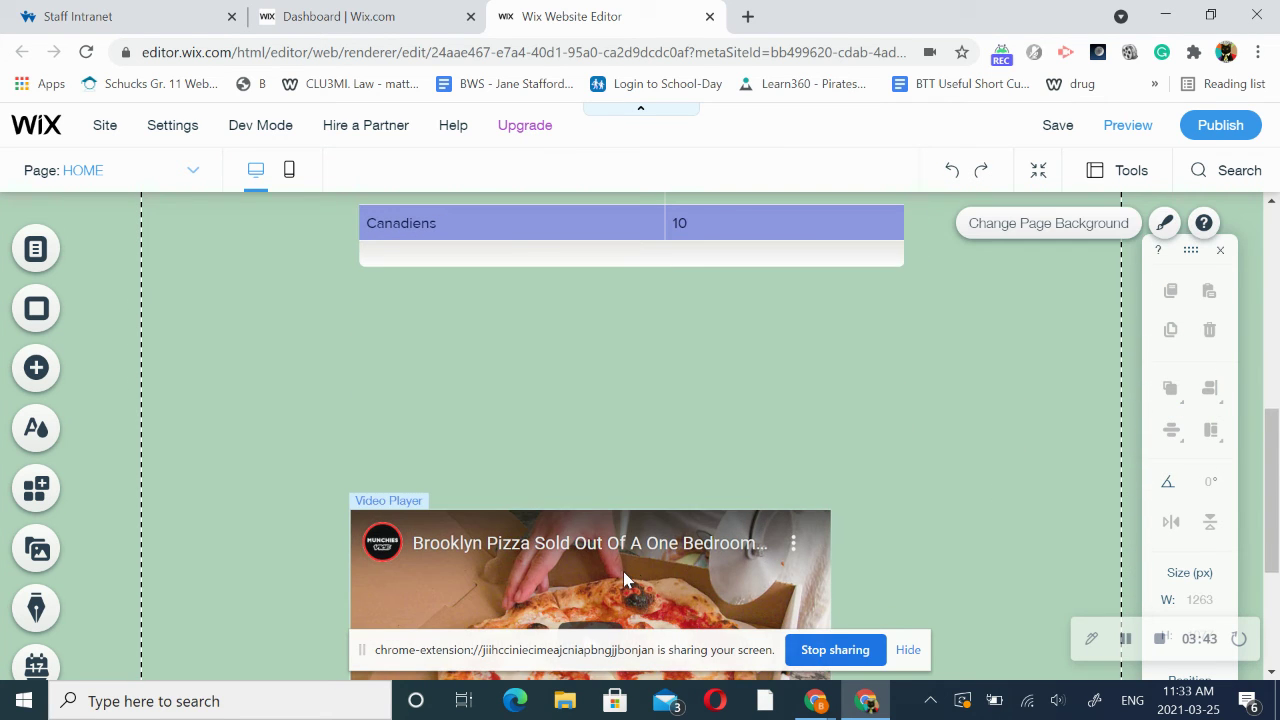
pyautogui.moveTo(623, 571); pyautogui.dragTo(664, 388)
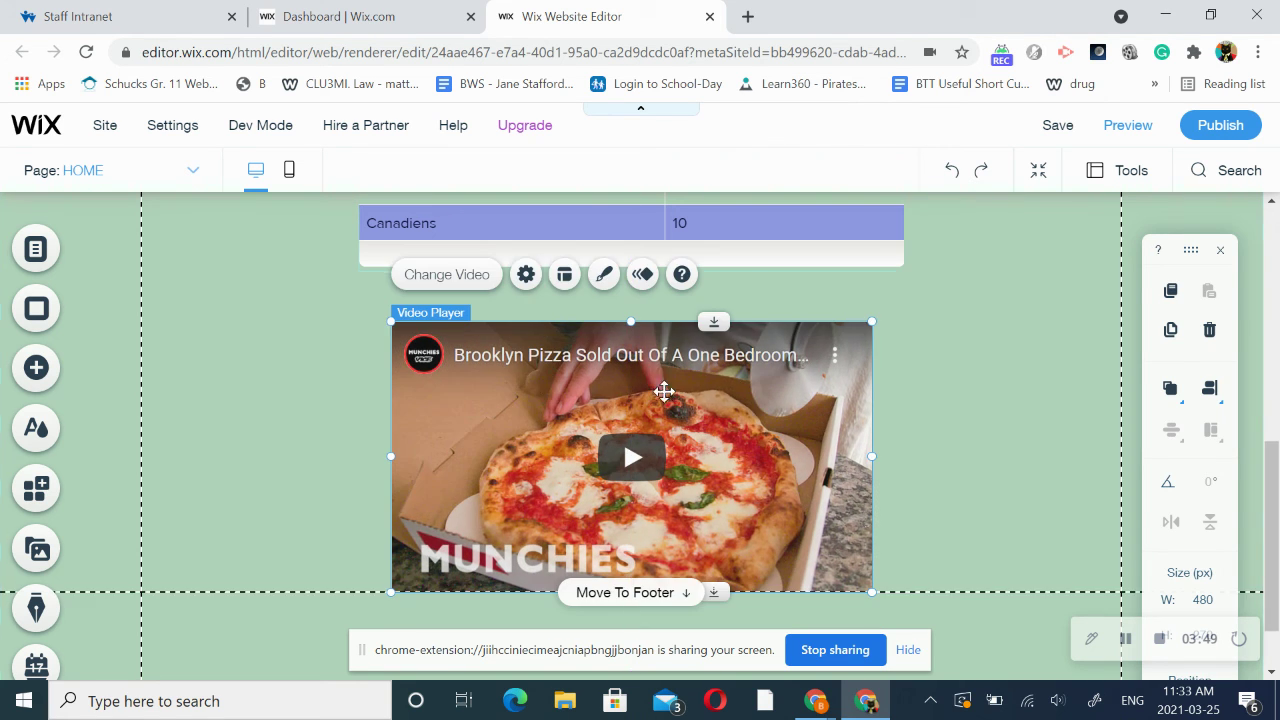
pyautogui.scroll(2, 1012, 445)
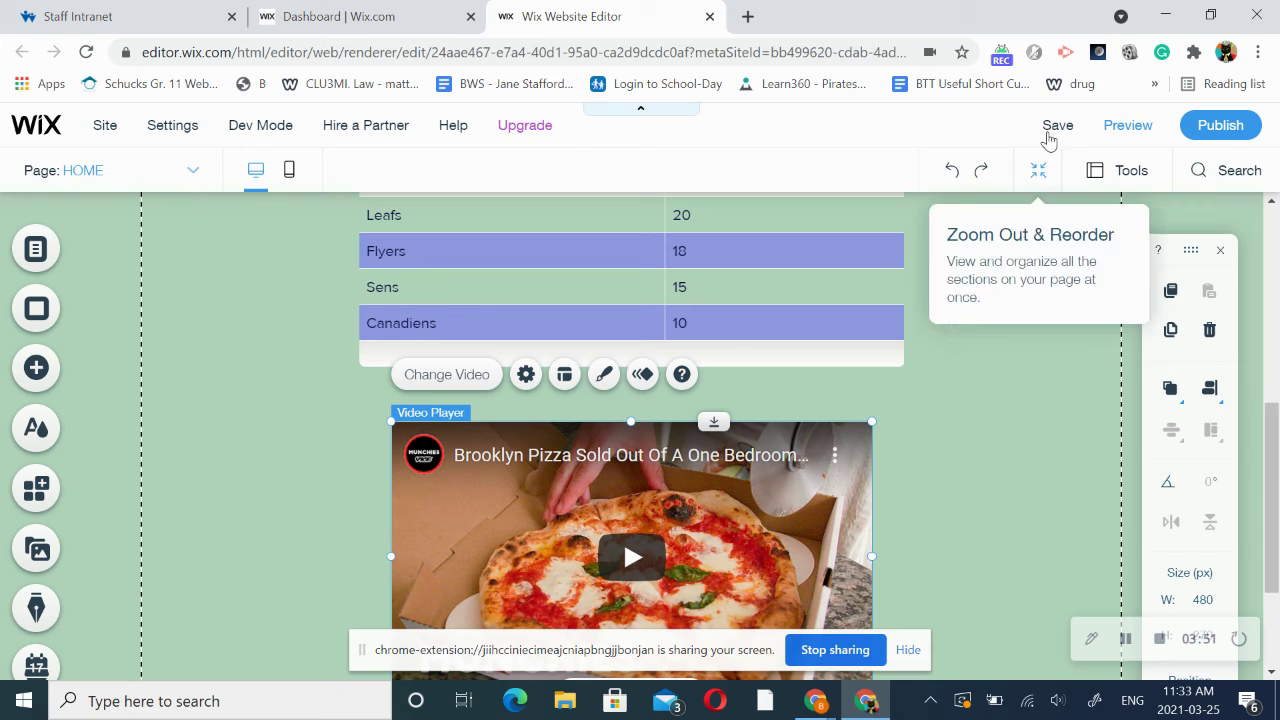
# Save the site, dismiss the save dialog and look over the rearranged home page
pyautogui.click(1050, 128)
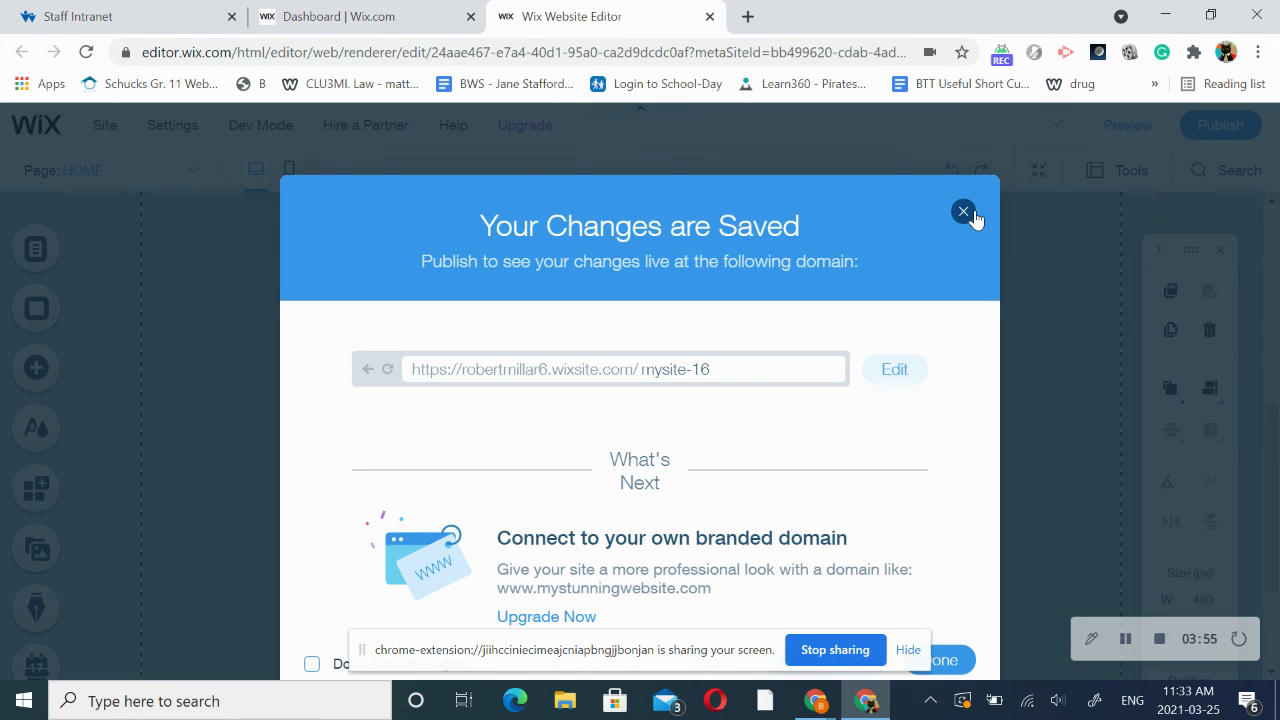
pyautogui.click(963, 212)
pyautogui.scroll(5, 914, 451)
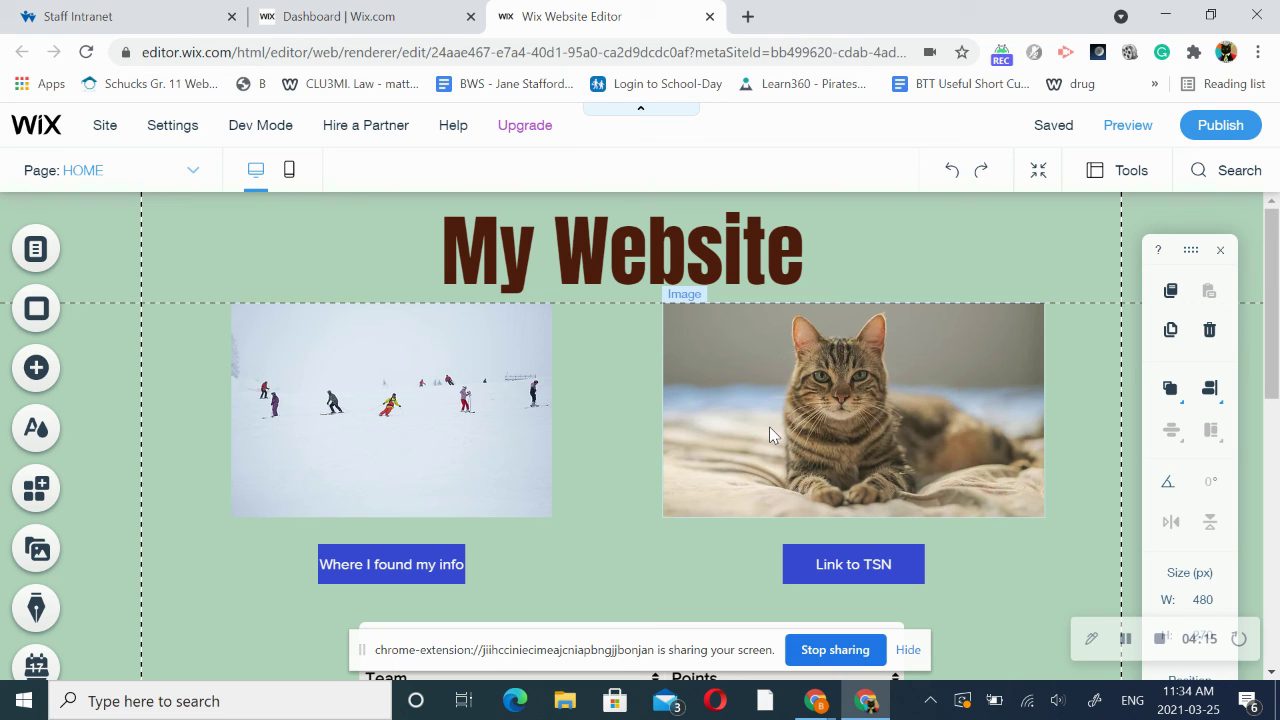
pyautogui.scroll(-3, 769, 427)
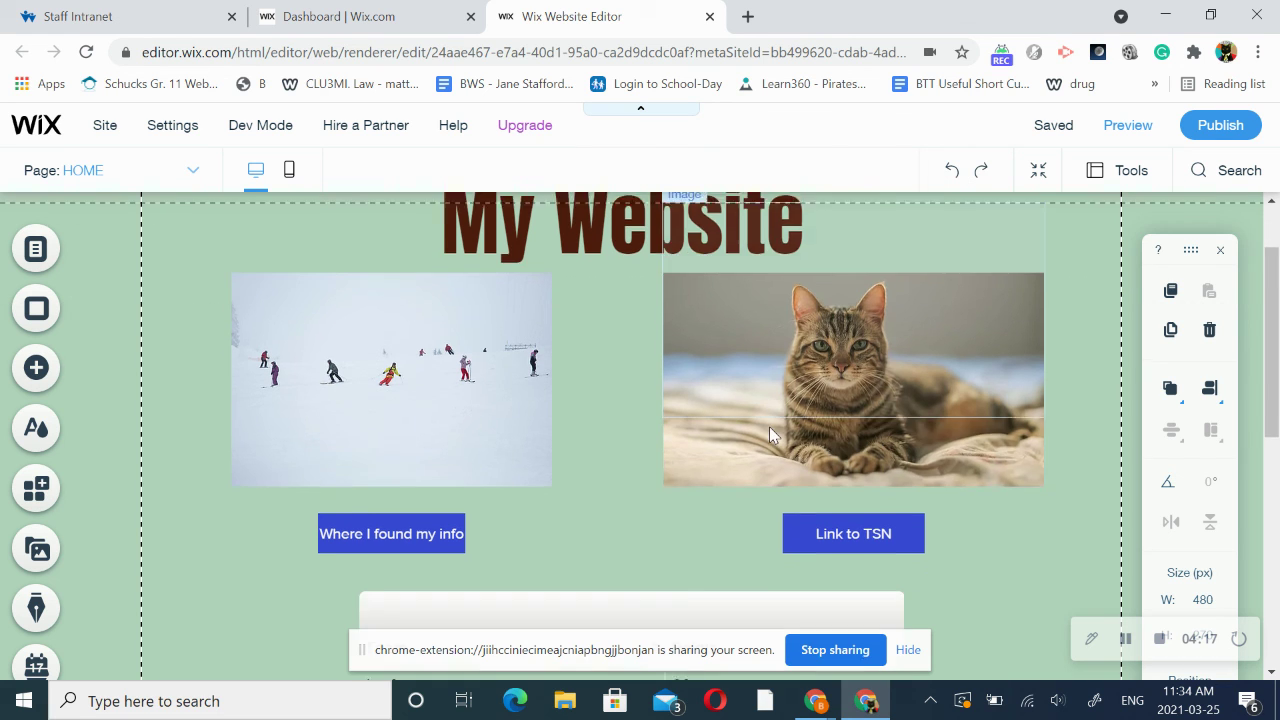
pyautogui.scroll(-5, 769, 430)
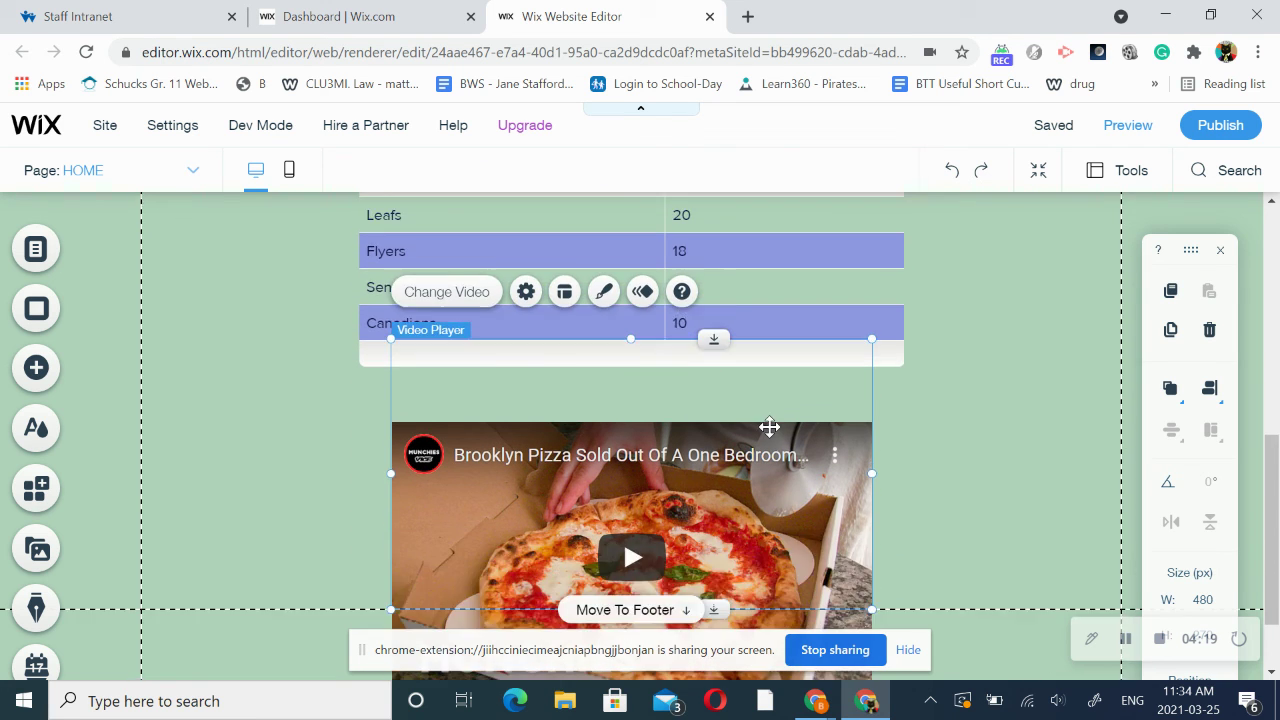
pyautogui.scroll(7, 769, 426)
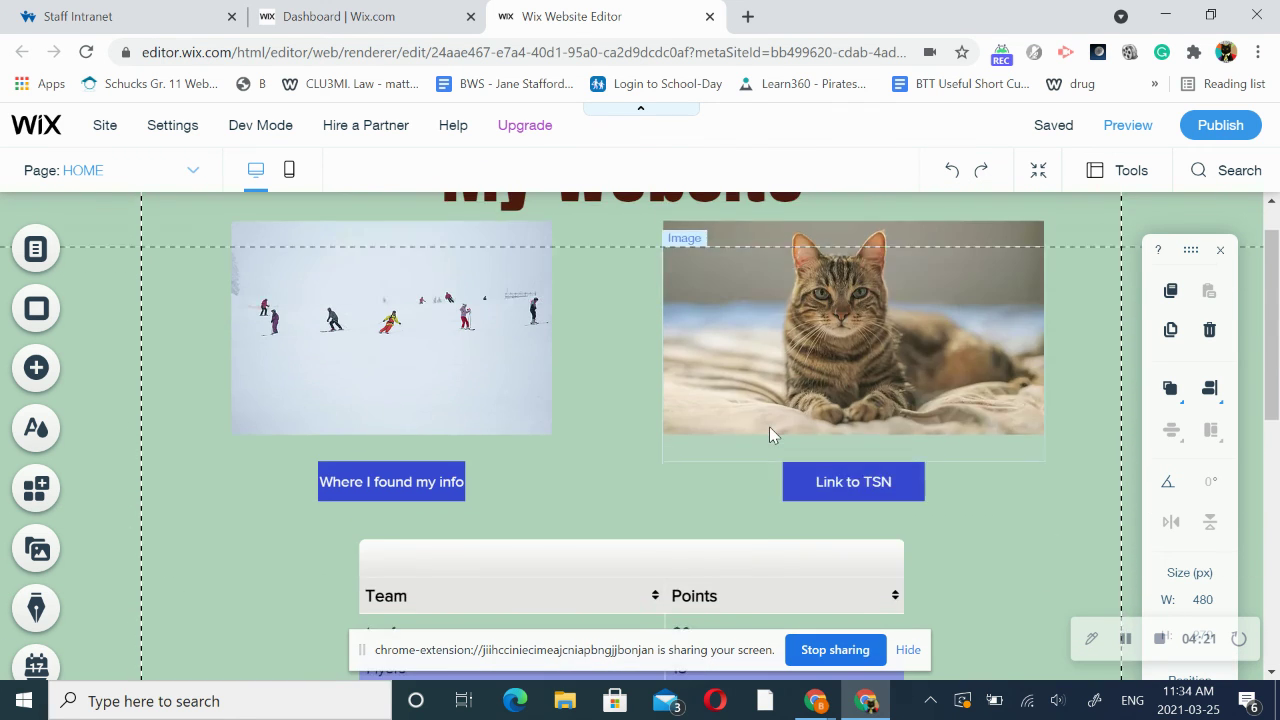